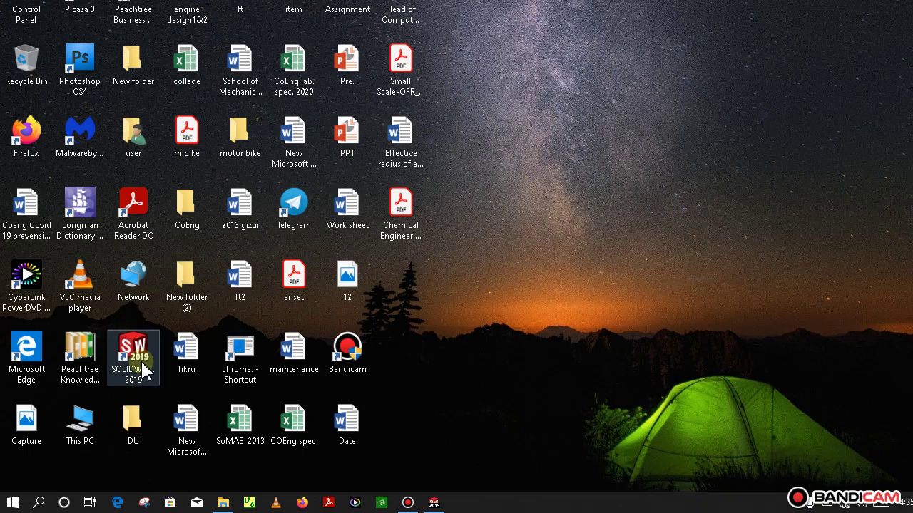
# Launch SOLIDWORKS 2019 from its desktop shortcut
pyautogui.doubleClick(146, 370)
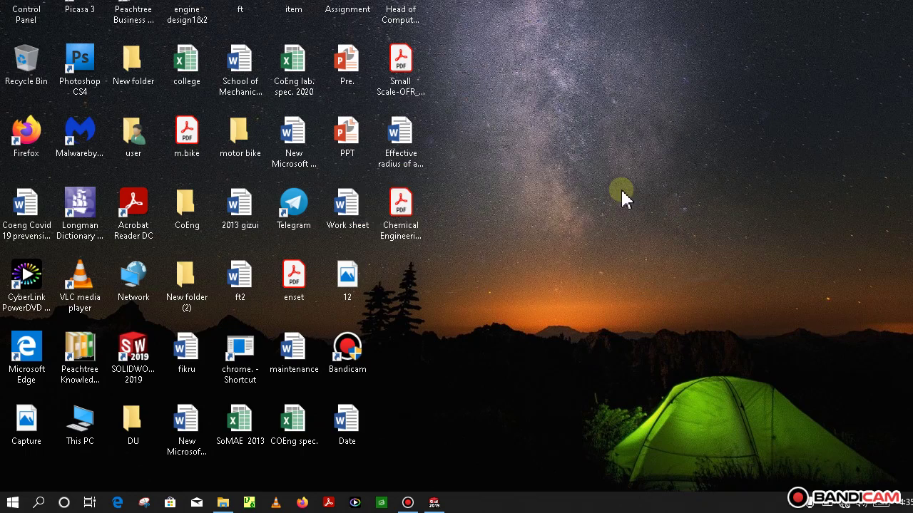
# Close the journal-file warning and show the File menu with recent documents
pyautogui.click(618, 182)
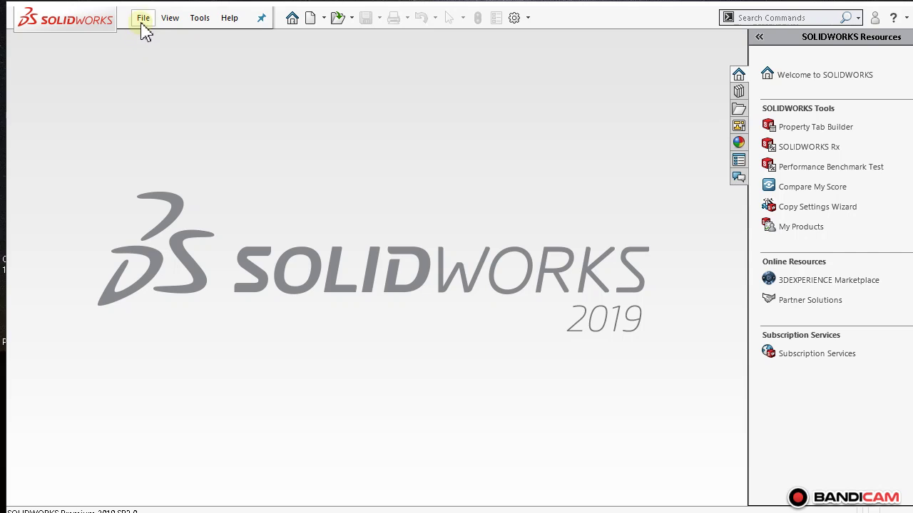
pyautogui.click(144, 22)
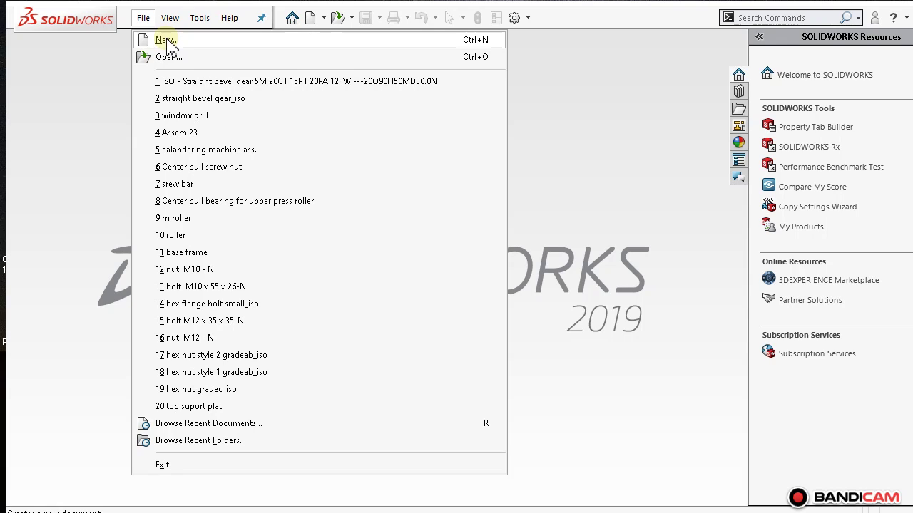
# Create a new Part document after previewing the Assembly and Drawing types
pyautogui.click(168, 40)
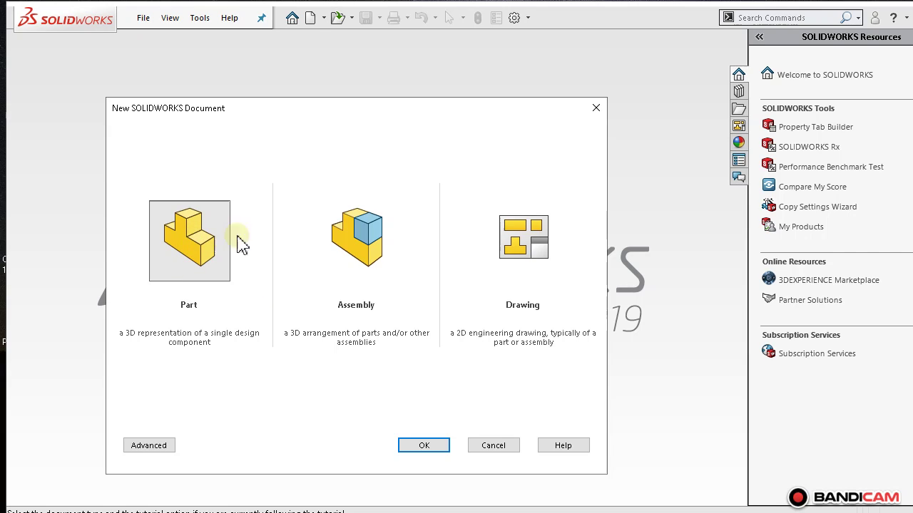
pyautogui.click(359, 227)
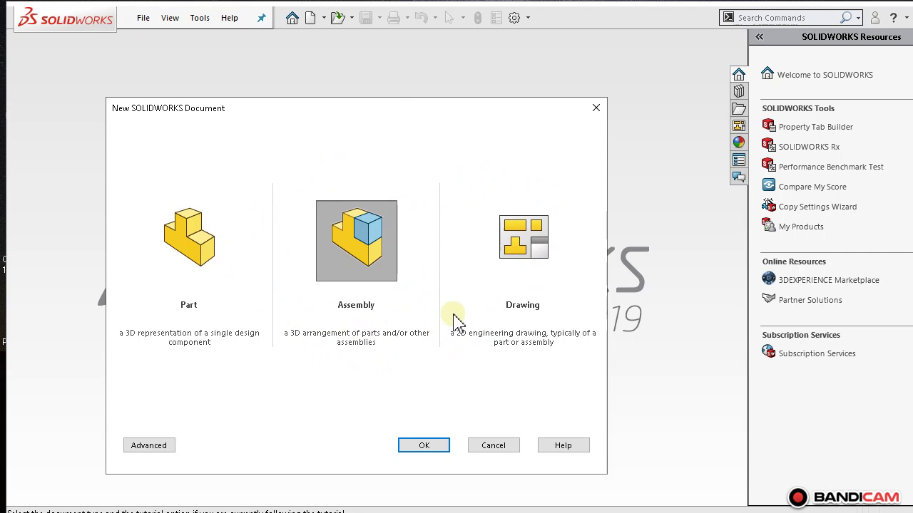
pyautogui.click(504, 253)
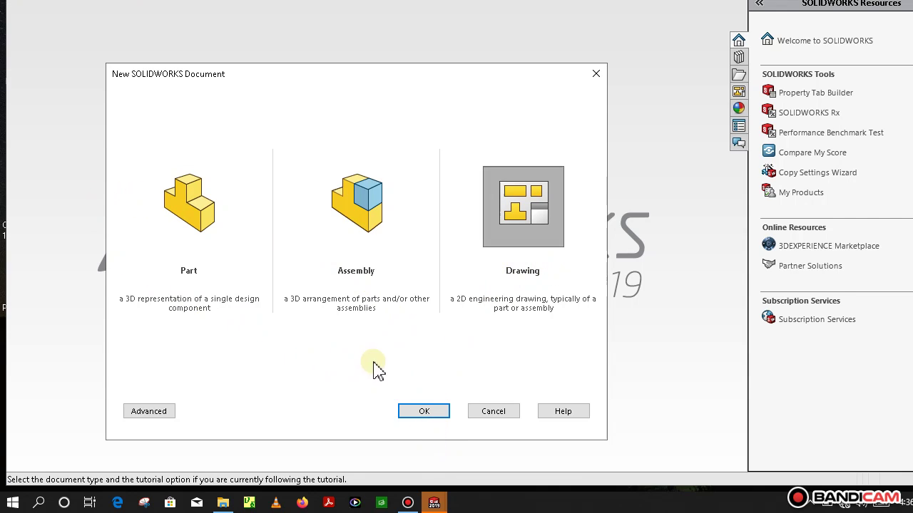
pyautogui.click(202, 209)
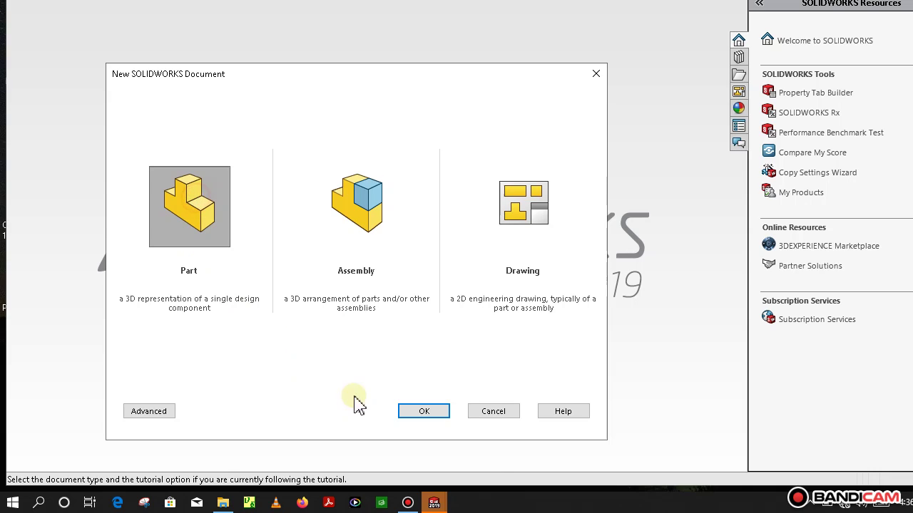
pyautogui.click(438, 411)
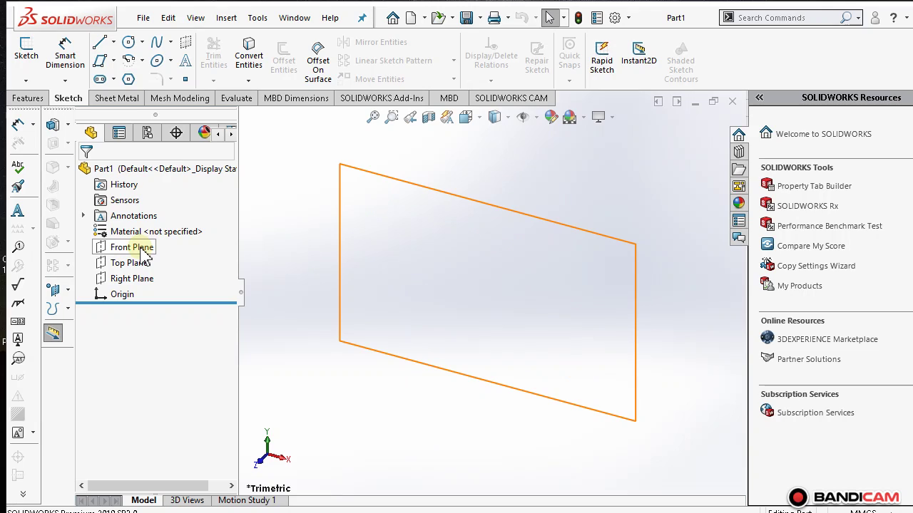
# Select Front Plane in the FeatureManager design tree of Part1
pyautogui.click(142, 250)
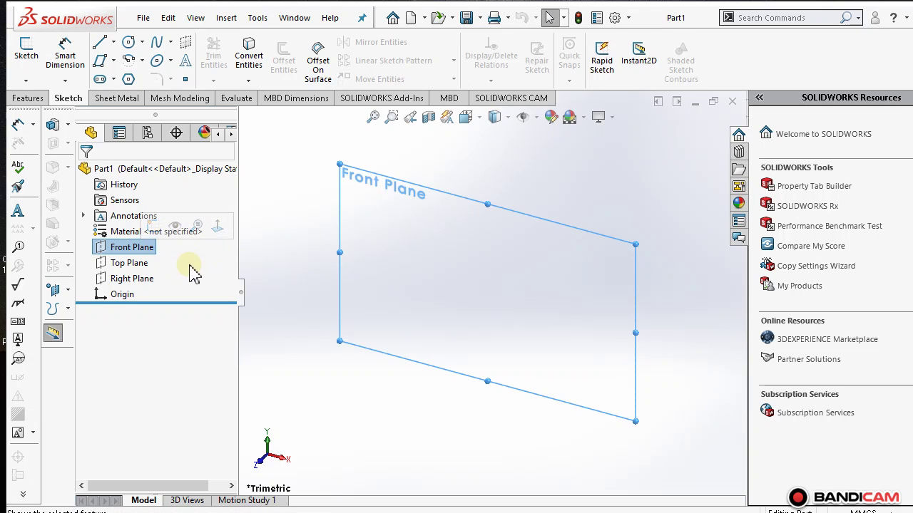
# Open Sketch1 on the Front Plane from its context toolbar, viewed normal to it
pyautogui.click(153, 228)
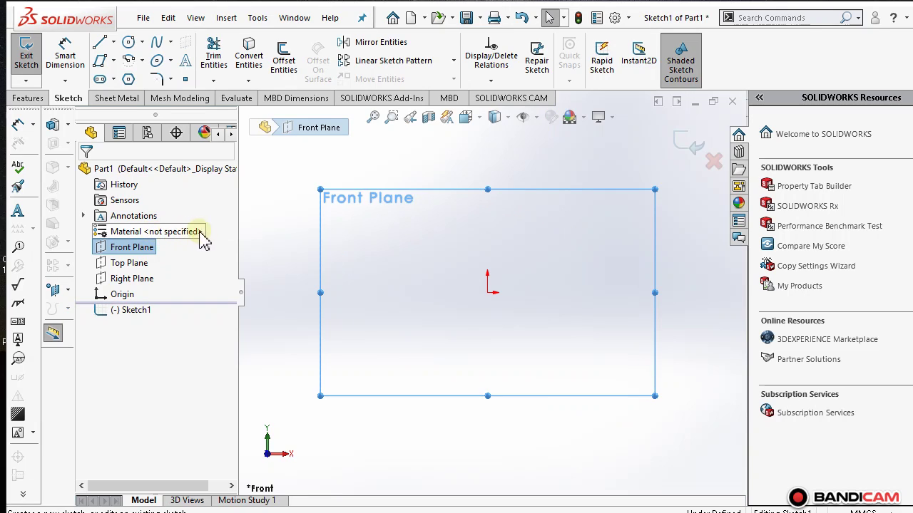